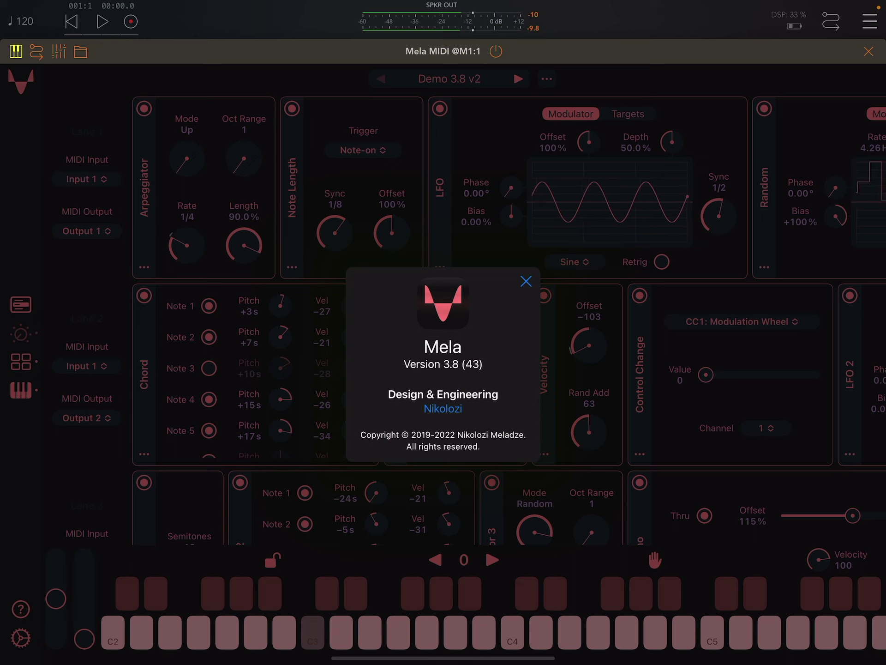
Step: Dismiss the Mela About box (version 3.8) to reveal the Demo 3.8 v2 preset's lanes
left_click(526, 281)
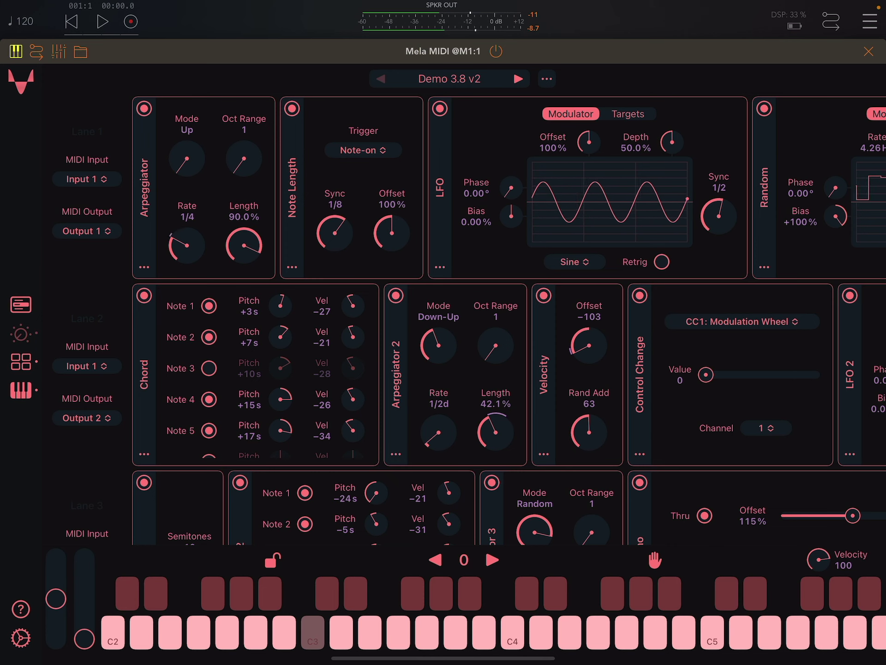
left_click(869, 51)
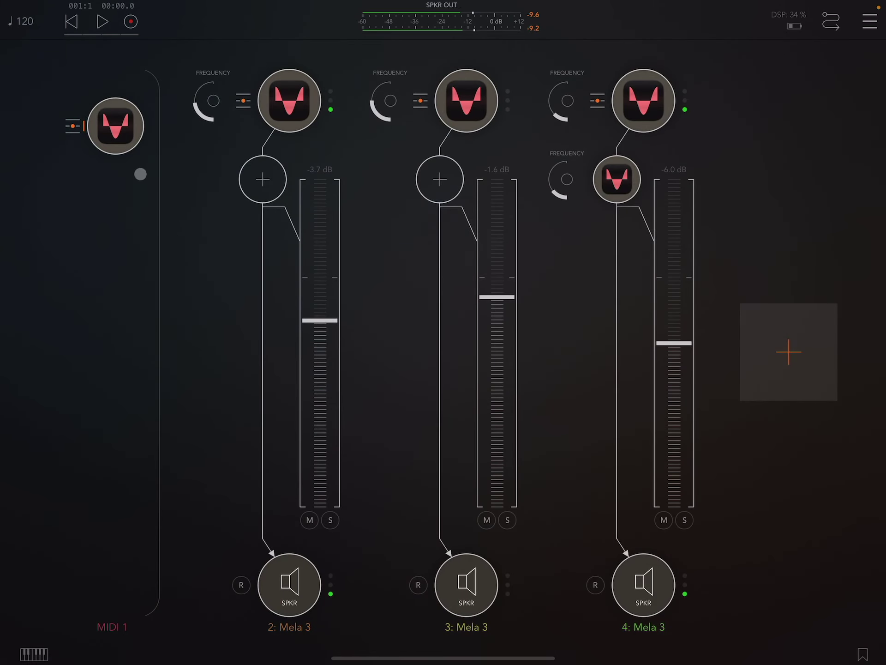
left_click(126, 136)
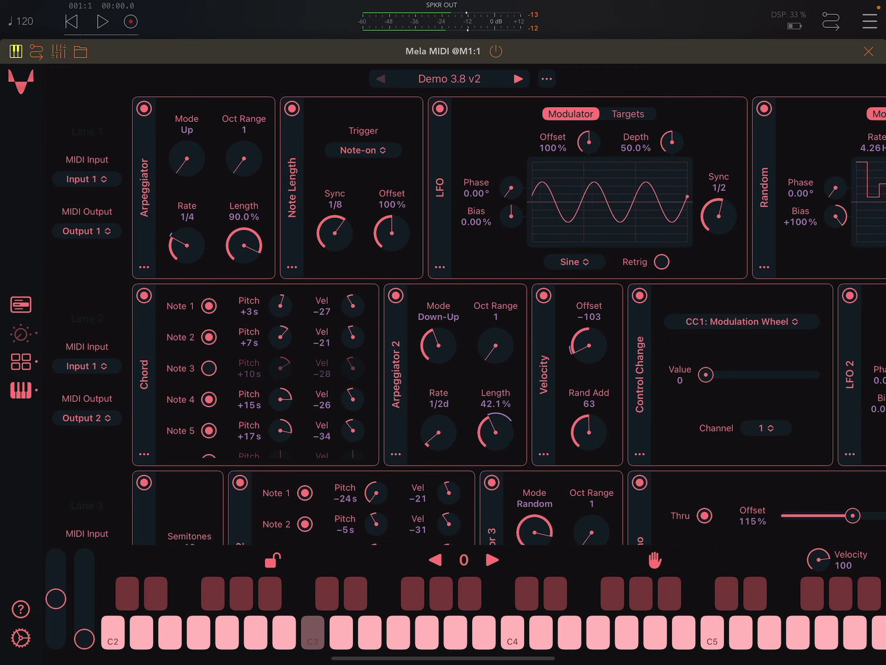
left_click_drag(435, 206, 445, 210)
left_click(444, 209)
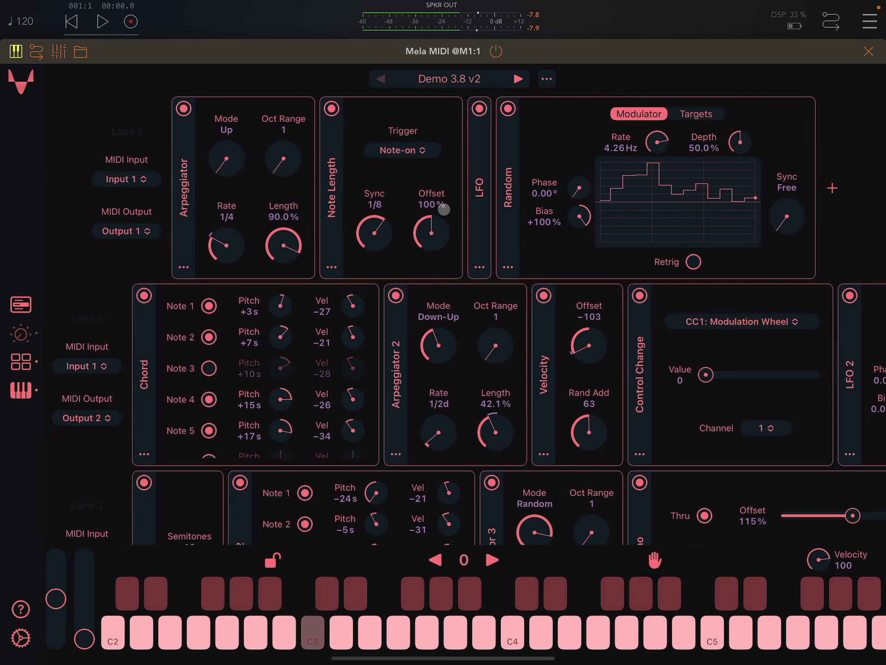
left_click(479, 202)
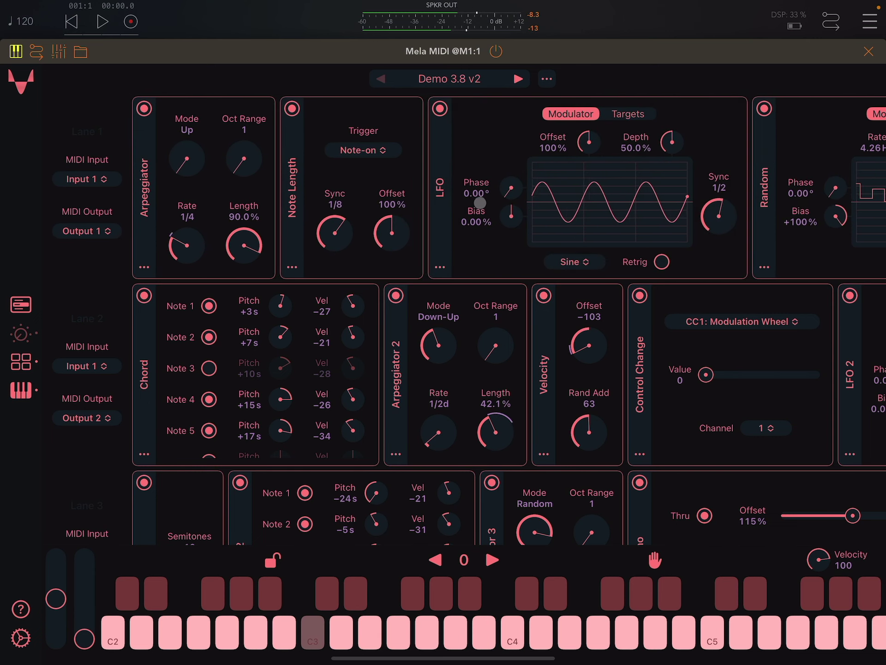
left_click(644, 413)
left_click(644, 413)
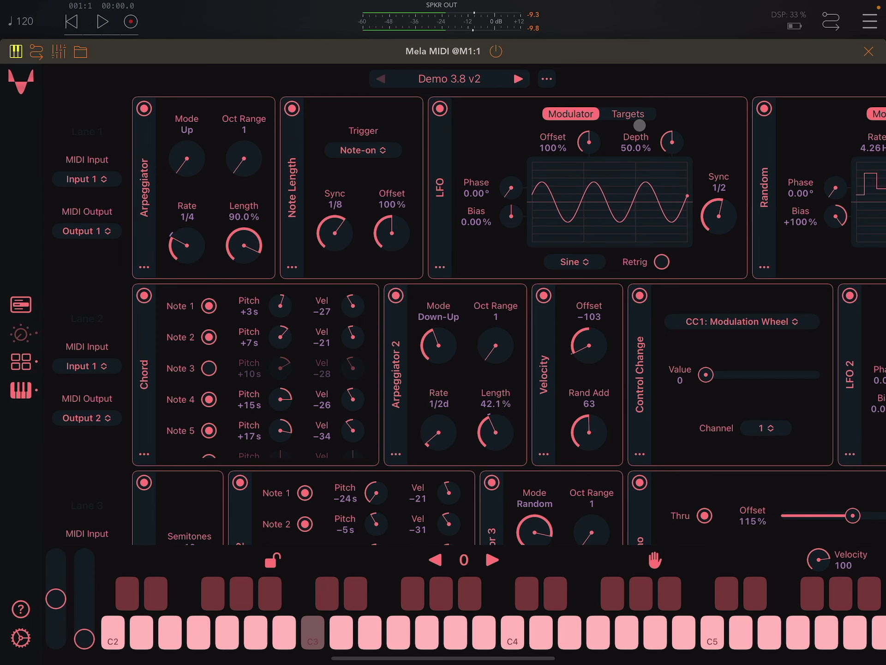
left_click(640, 123)
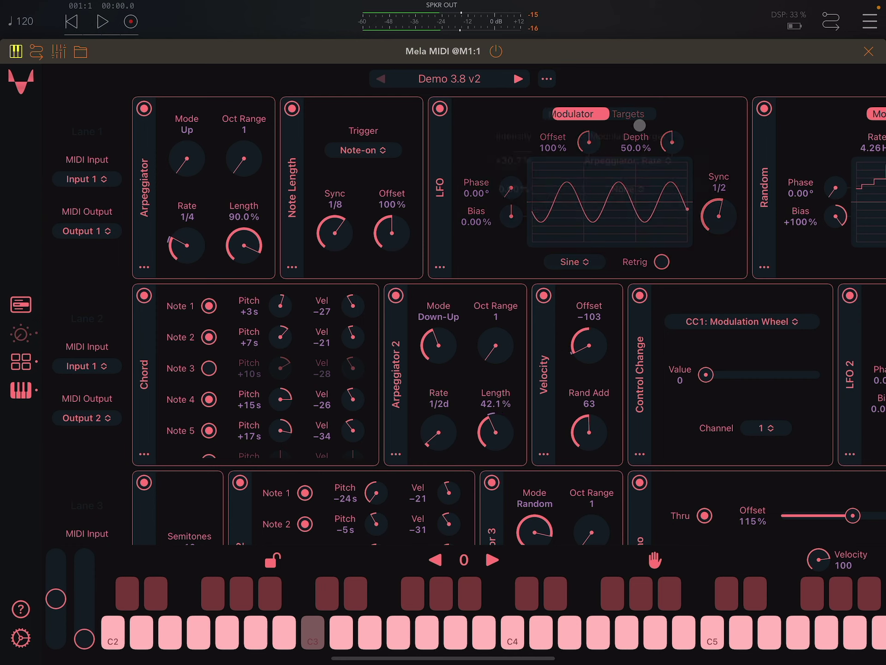
left_click(577, 119)
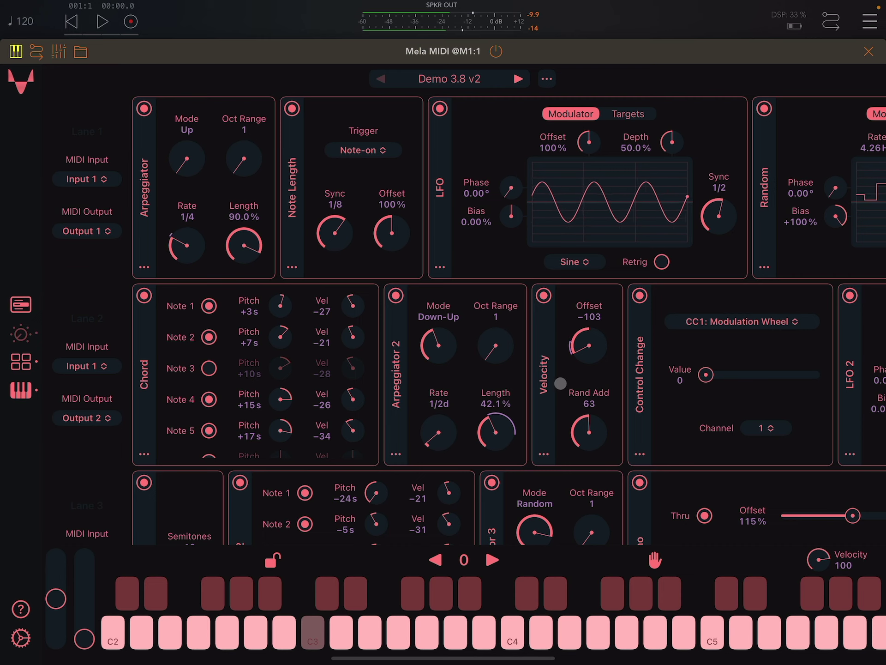
Step: Insert a Strummer from the Processor modules before Velocity in lane 2
left_click(547, 458)
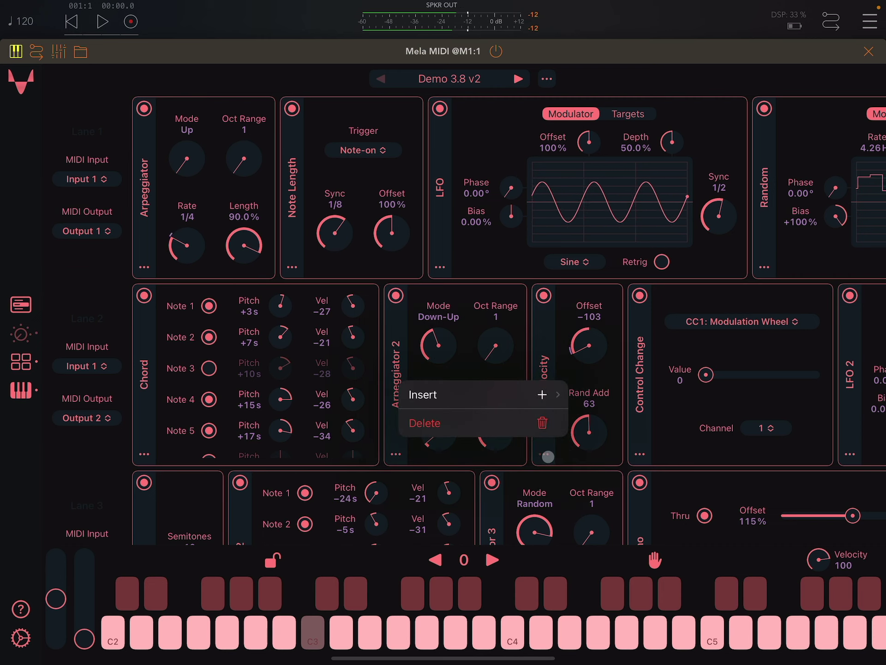
left_click(544, 400)
left_click(574, 396)
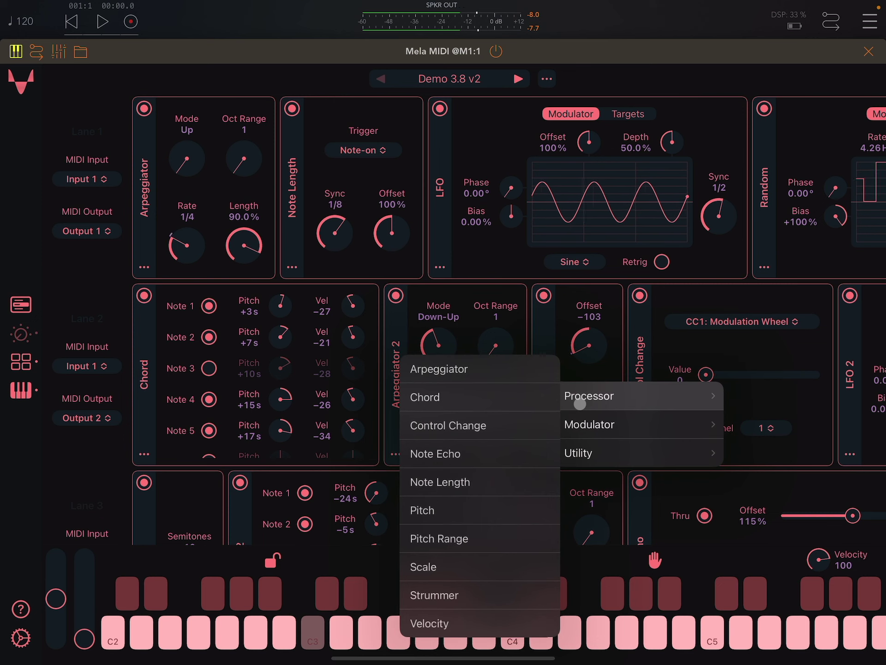
left_click(584, 421)
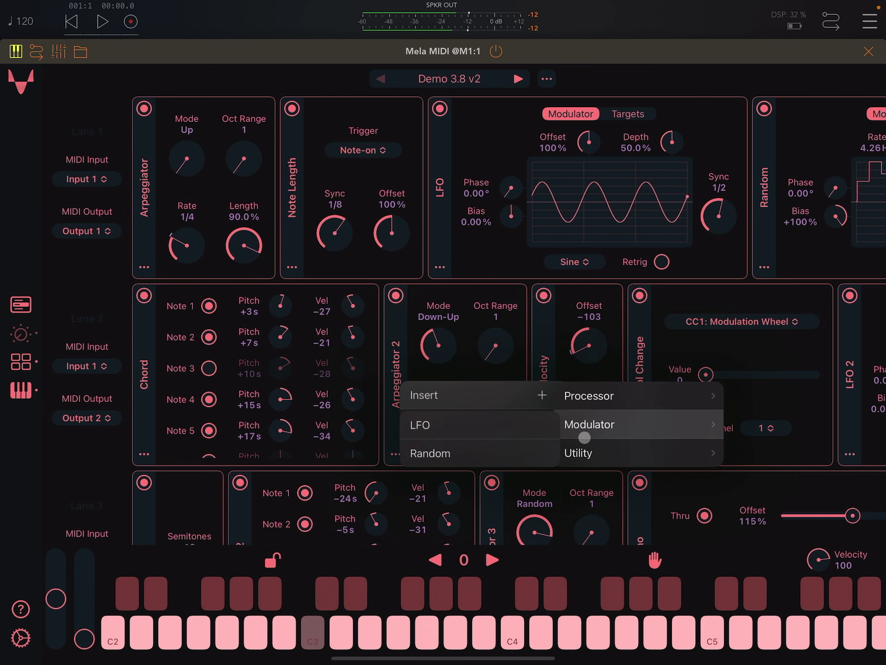
left_click(585, 442)
left_click(584, 423)
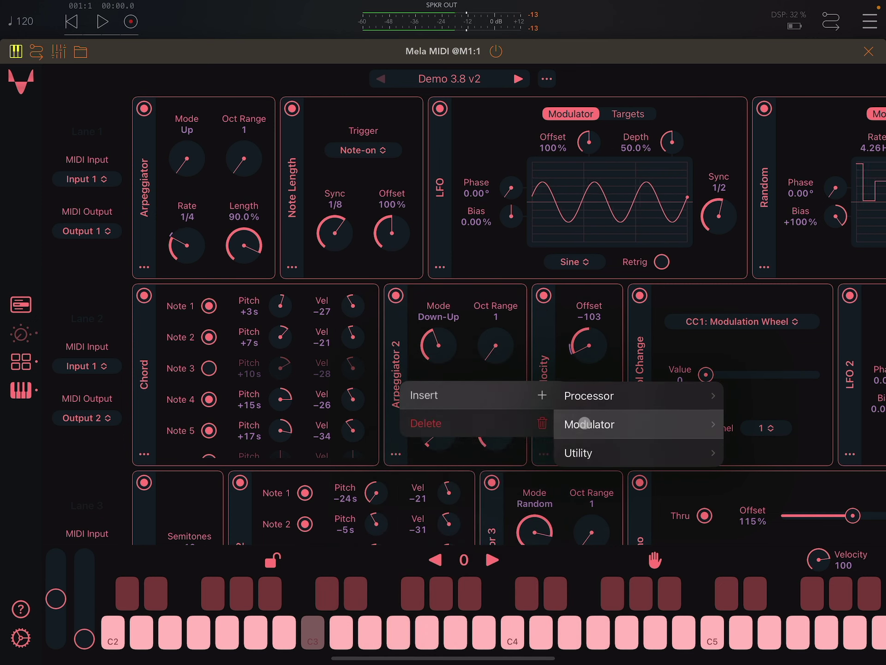
left_click(583, 402)
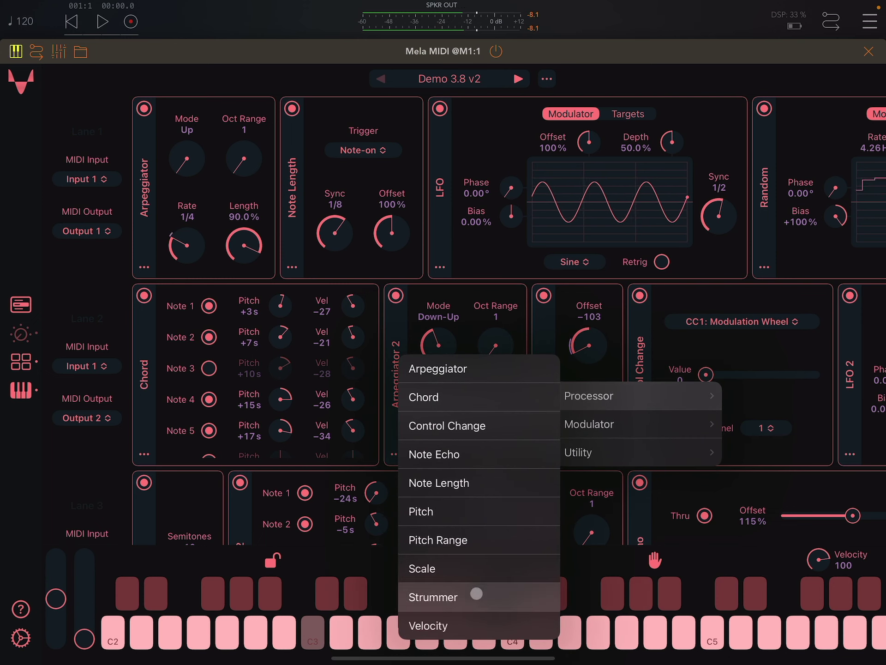
left_click(476, 593)
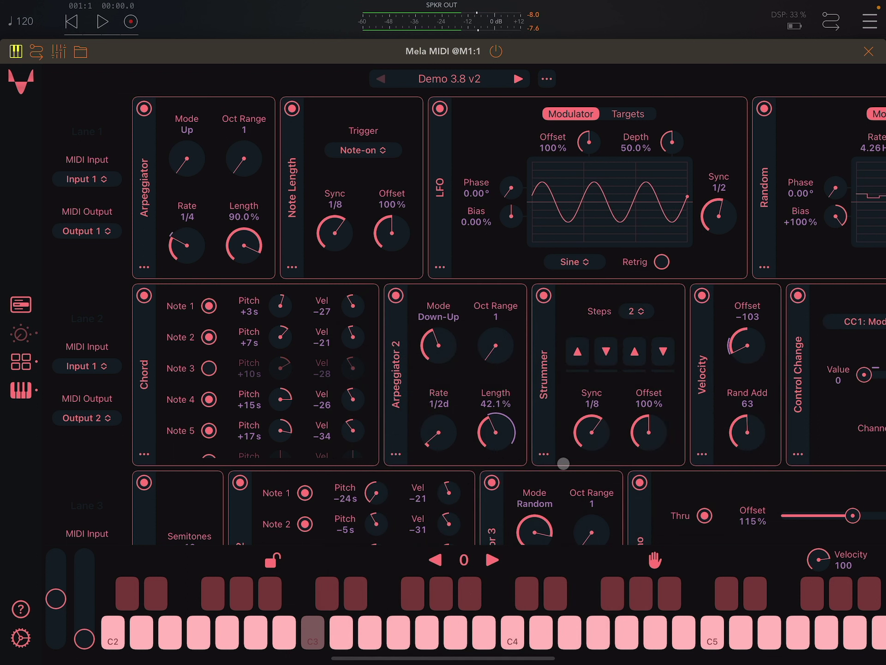
Step: Play C3, hide the on-screen keyboard, and enter a Strummer Offset of 75%
left_click(312, 639)
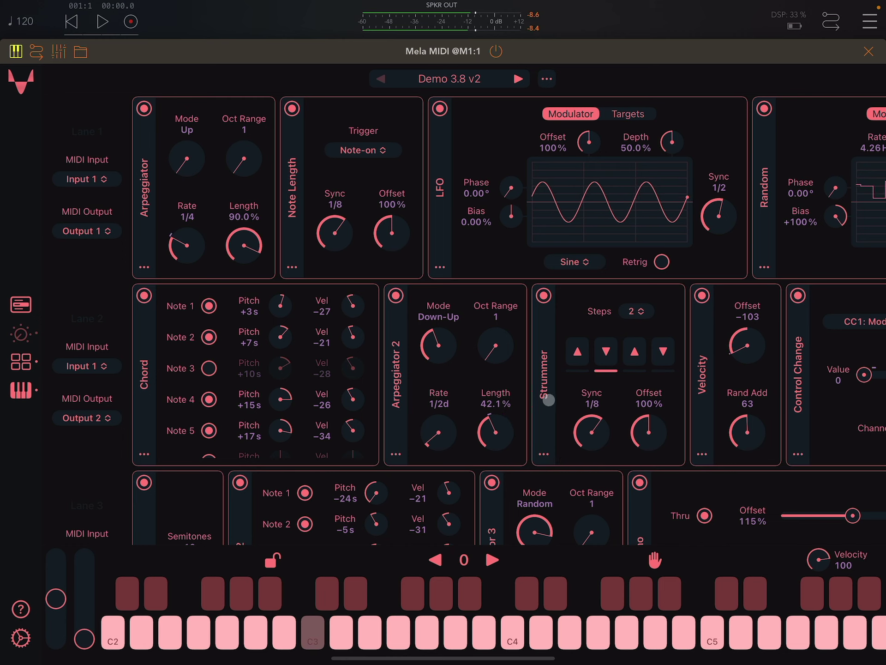
left_click(20, 390)
left_click_drag(568, 395, 598, 392)
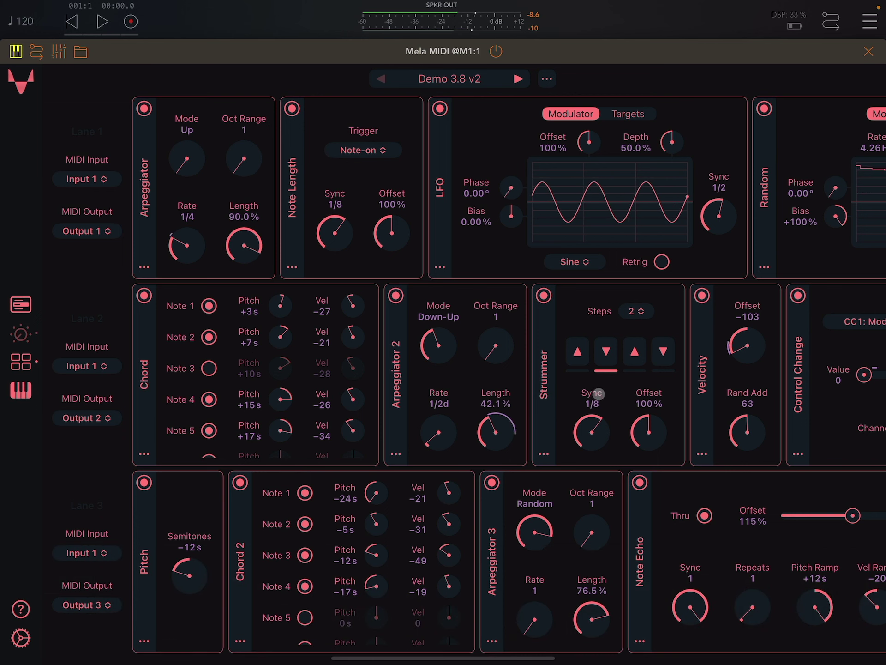
mouse_move(599, 393)
left_mouse_down()
mouse_move(621, 406)
mouse_move(651, 403)
mouse_move(635, 386)
left_mouse_up()
left_click(613, 364)
type("75")
key("Return")
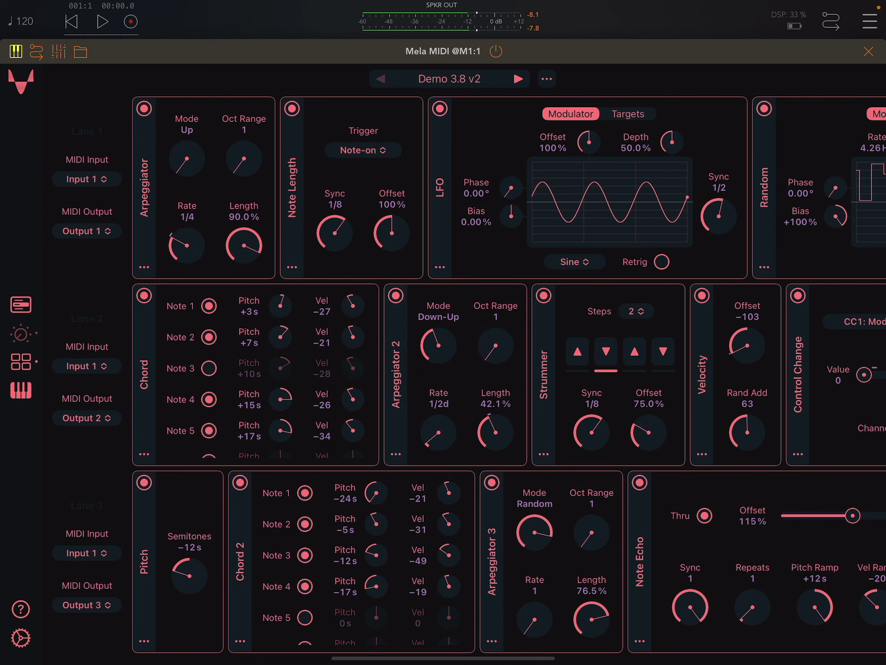
Step: Set the Strummer to 3 steps and switch Arpeggiator 2's mode to Chord
left_click(637, 311)
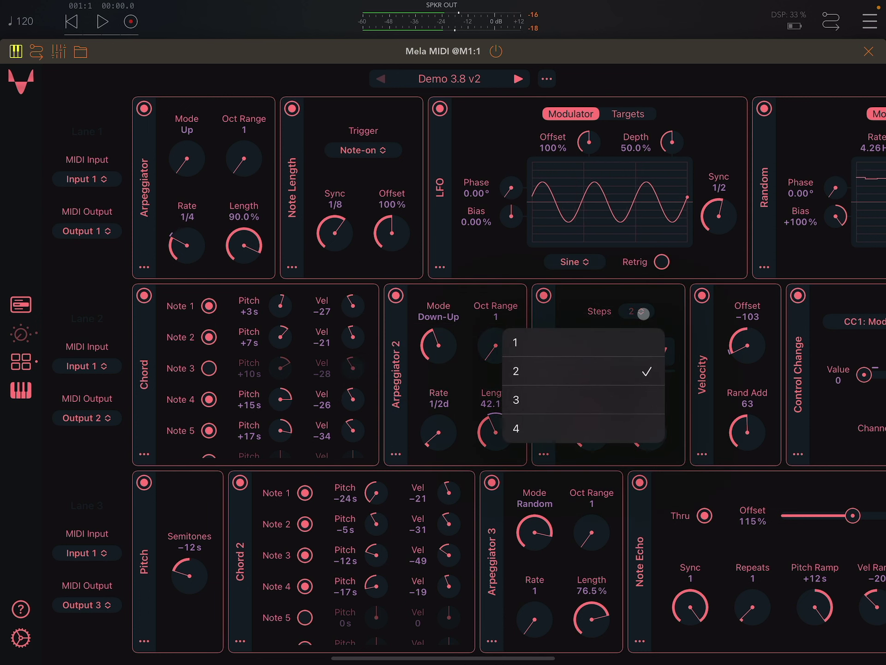
left_click(587, 407)
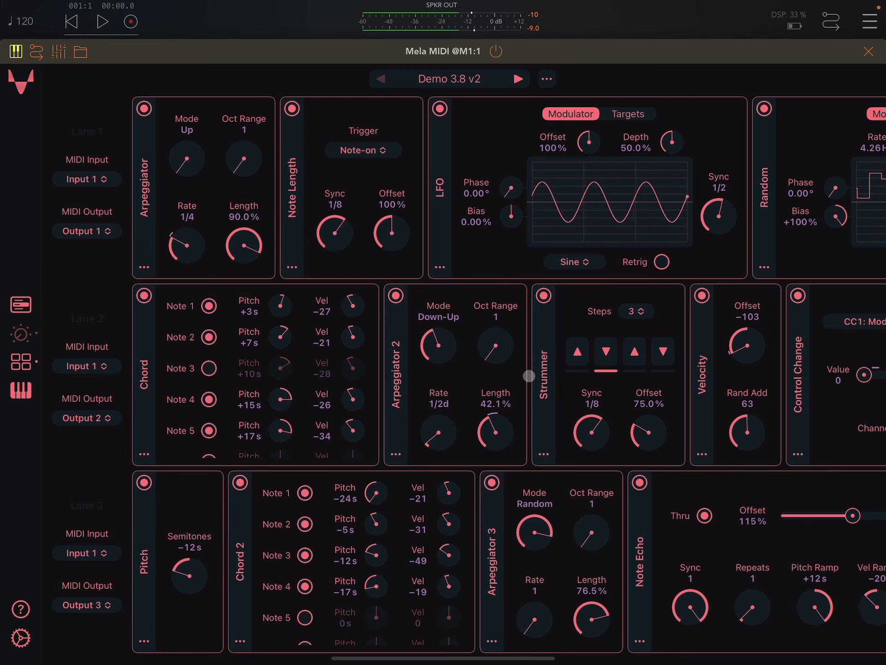
left_click_drag(445, 358, 438, 280)
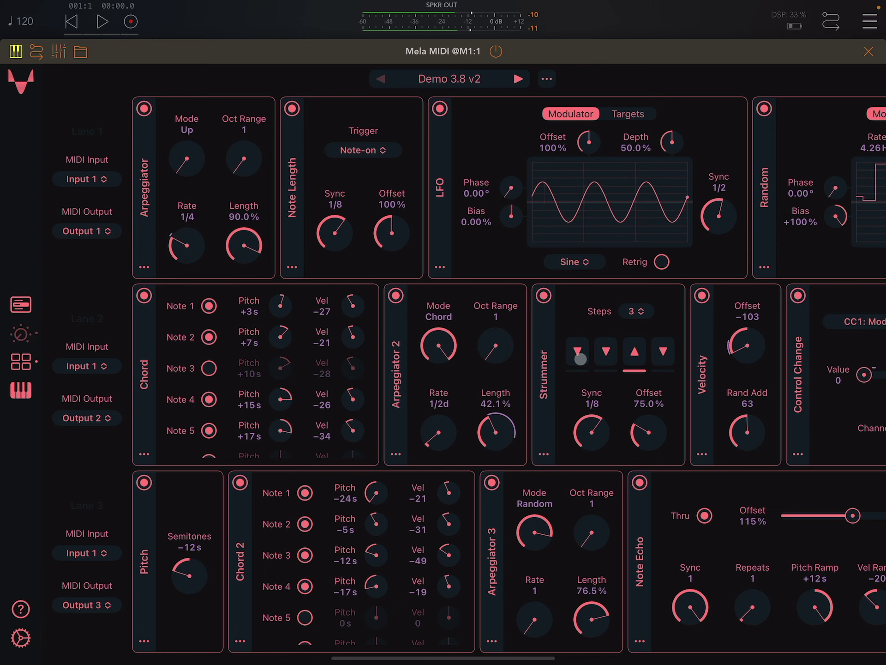
Step: Set the Strummer's step directions to down, up, down
left_click(608, 355)
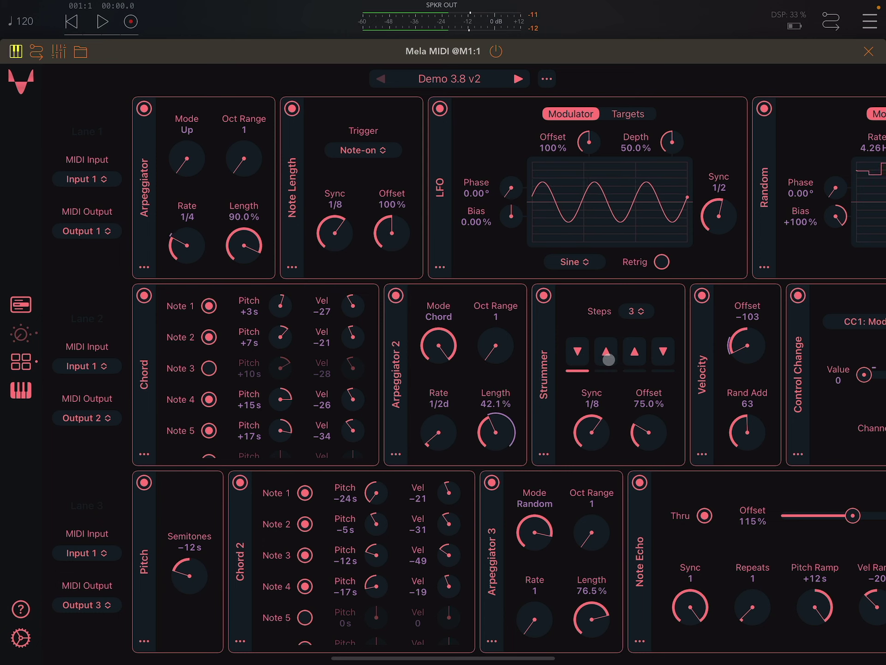
left_click_drag(609, 359, 631, 362)
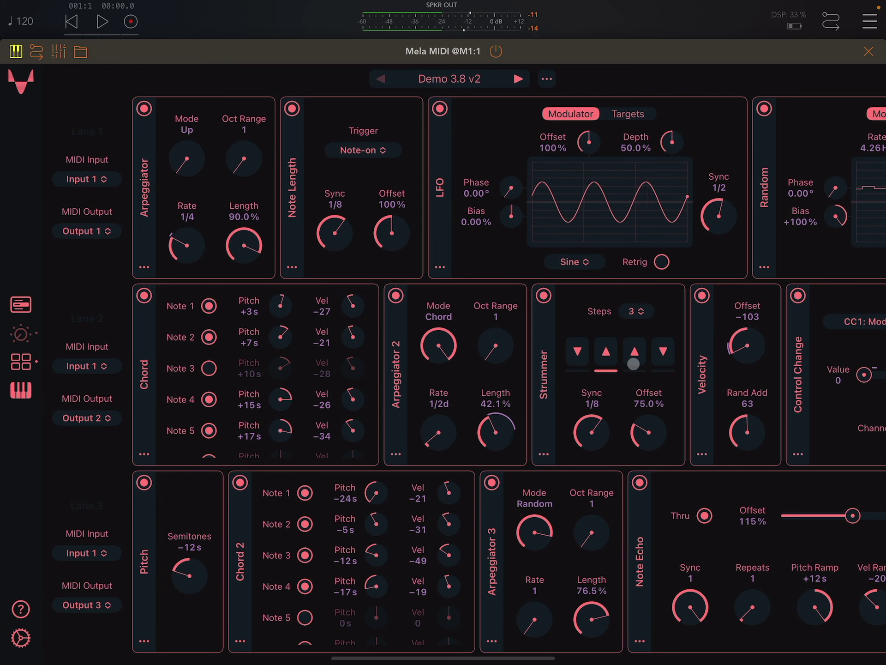
left_click(634, 363)
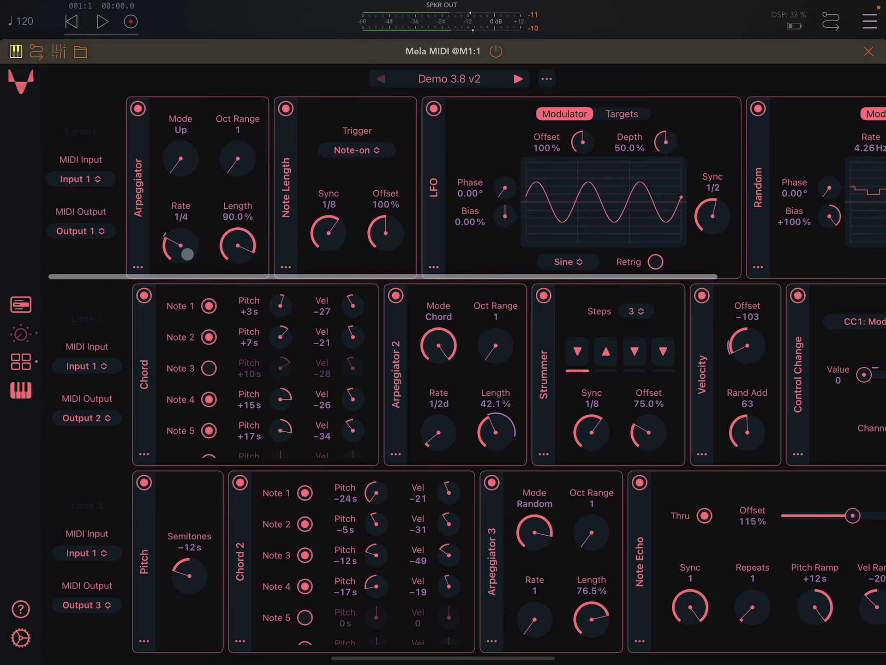
Step: Raise the lane 1 LFO bias to +100% and switch its waveform to Square
scroll(187, 254, "right", 2)
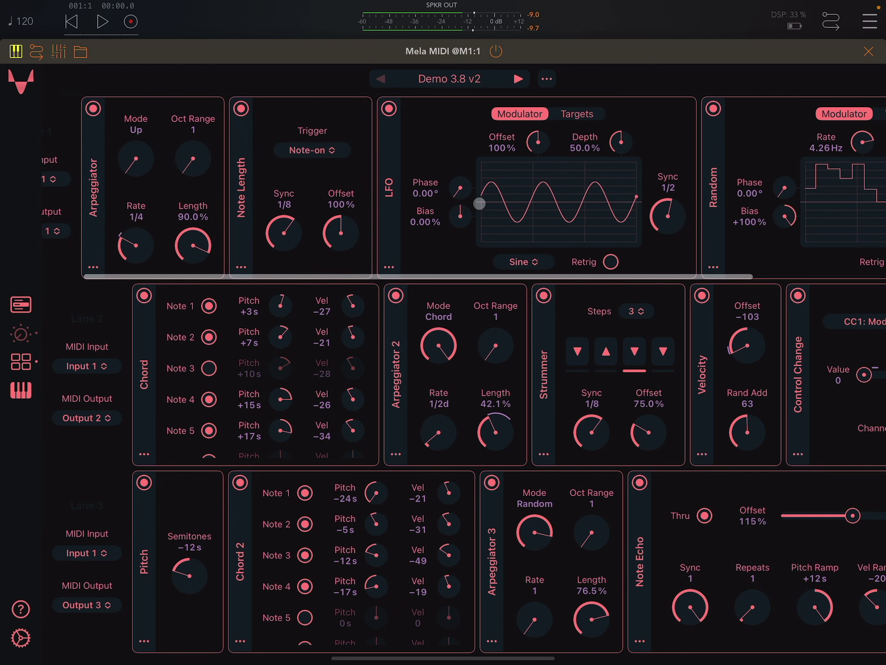
left_click_drag(460, 231, 457, 160)
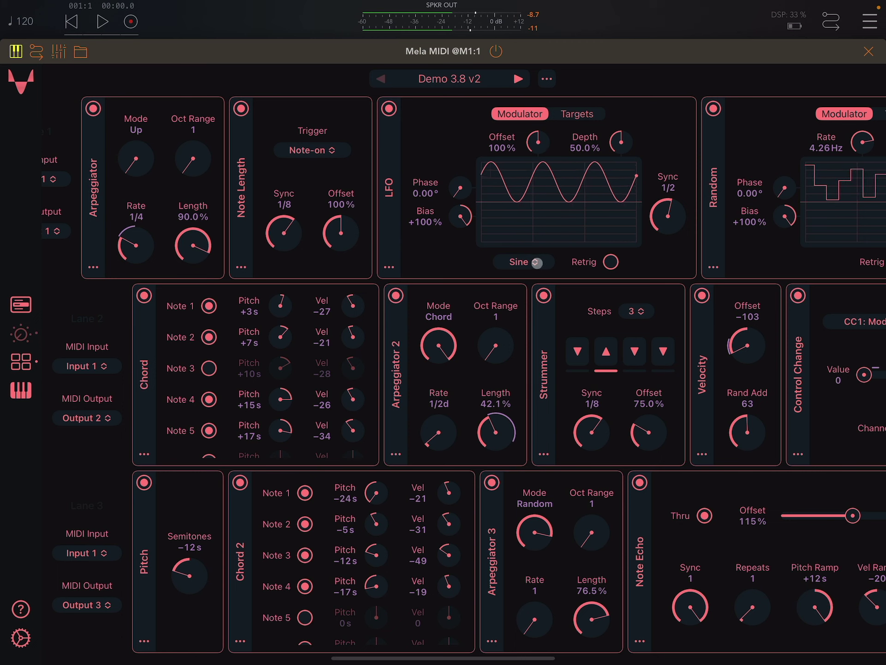
left_click(535, 263)
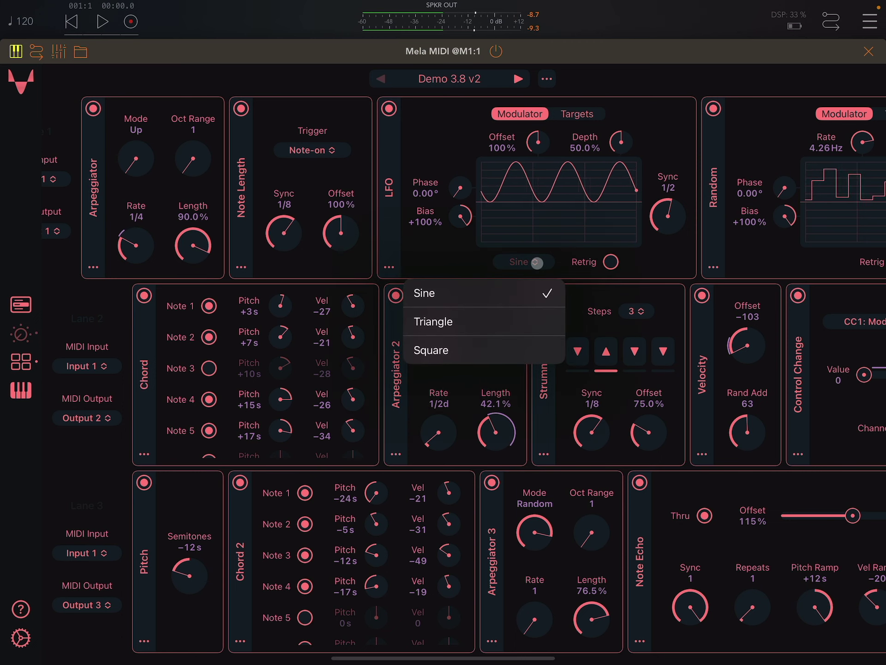
left_click(514, 345)
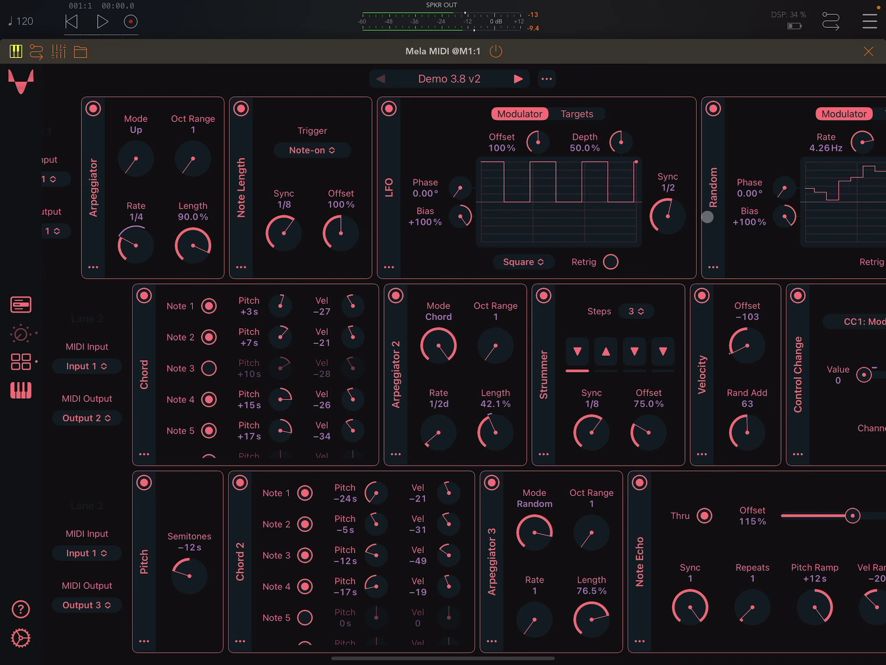
Step: Add LFO Phase as Random's second target at +34.8% intensity, then return to its Modulator view
scroll(793, 190, "right", 3)
scroll(793, 190, "right", 5)
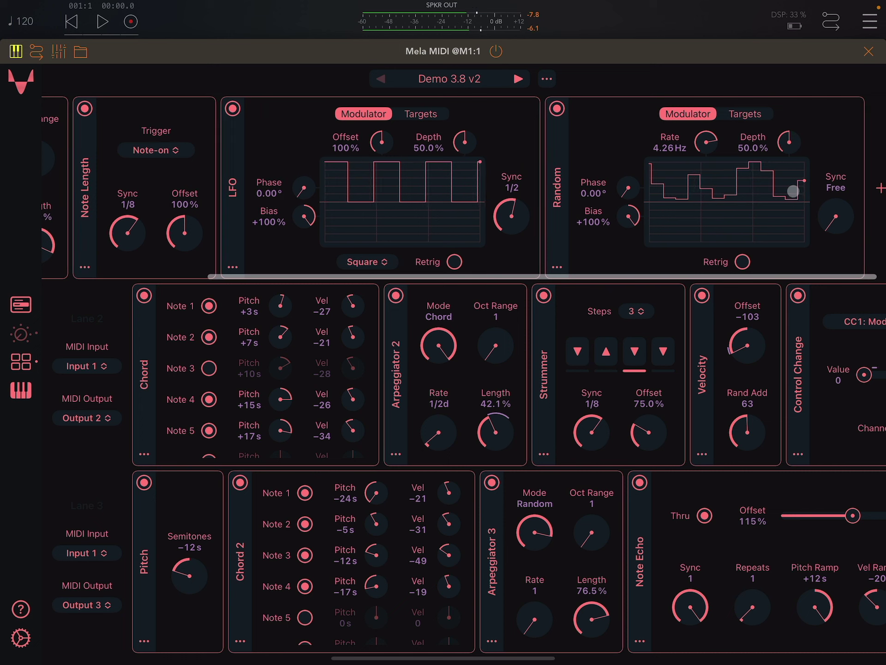
left_click(751, 113)
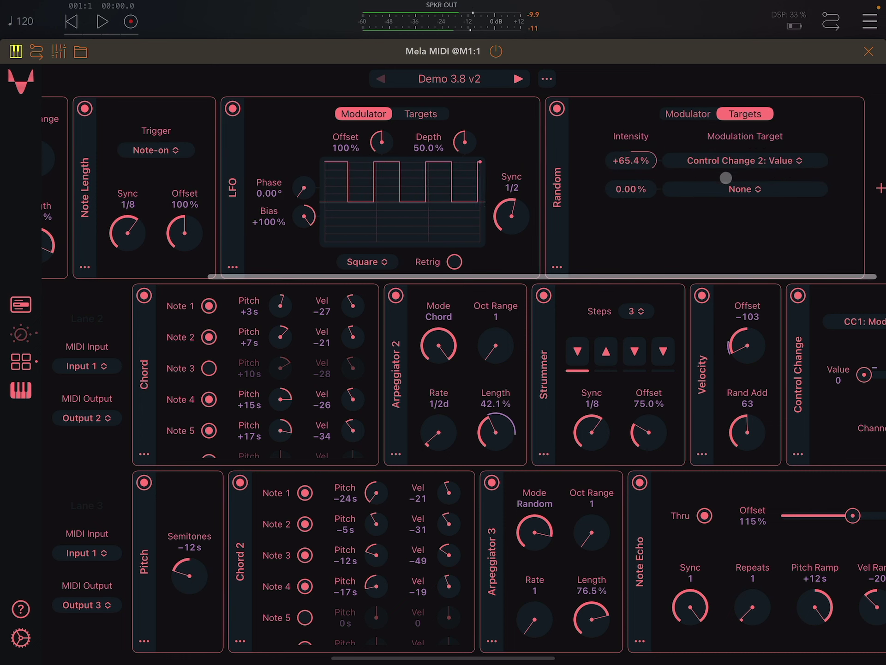
left_click(738, 195)
mouse_move(738, 200)
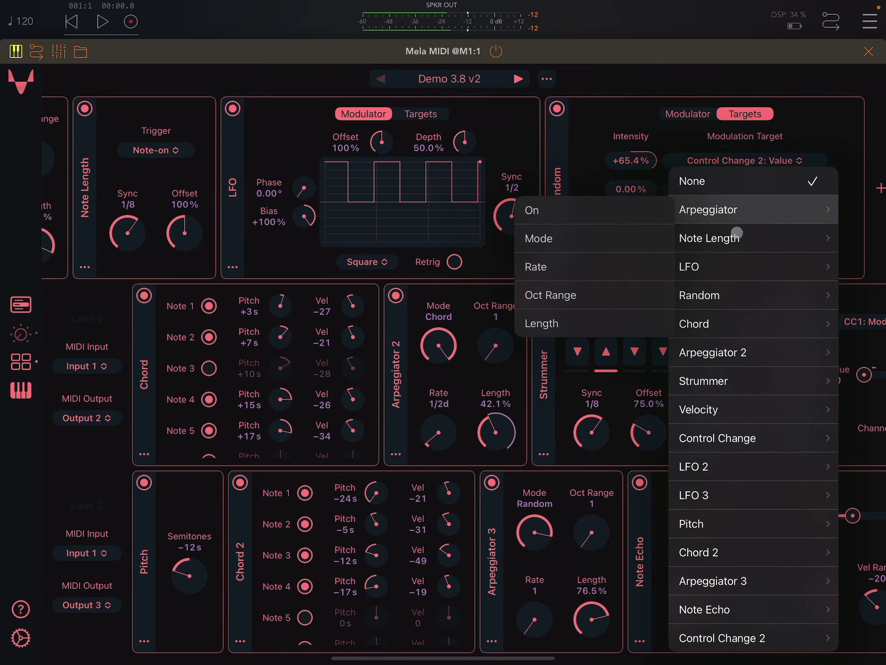
mouse_move(729, 267)
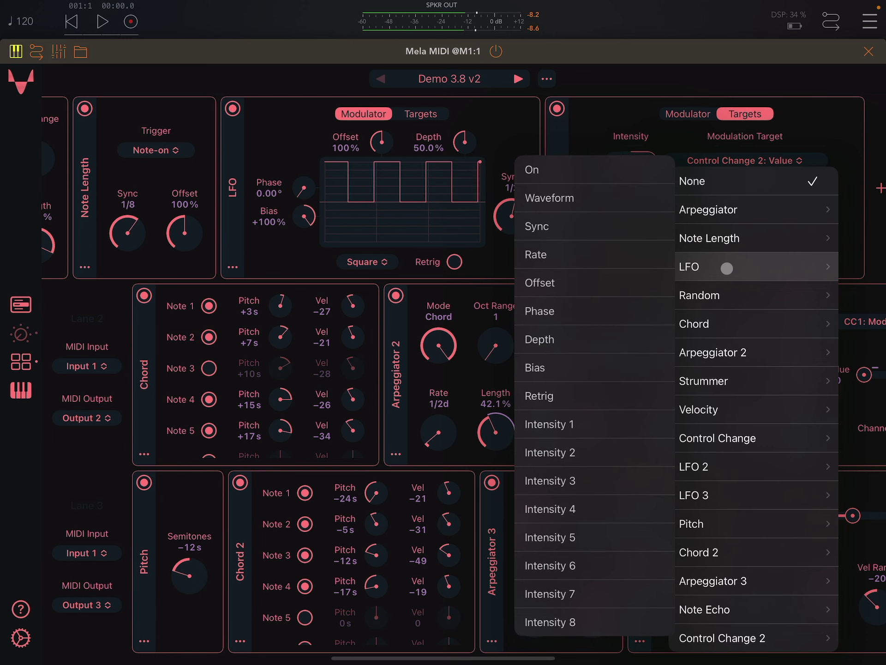
left_click(595, 300)
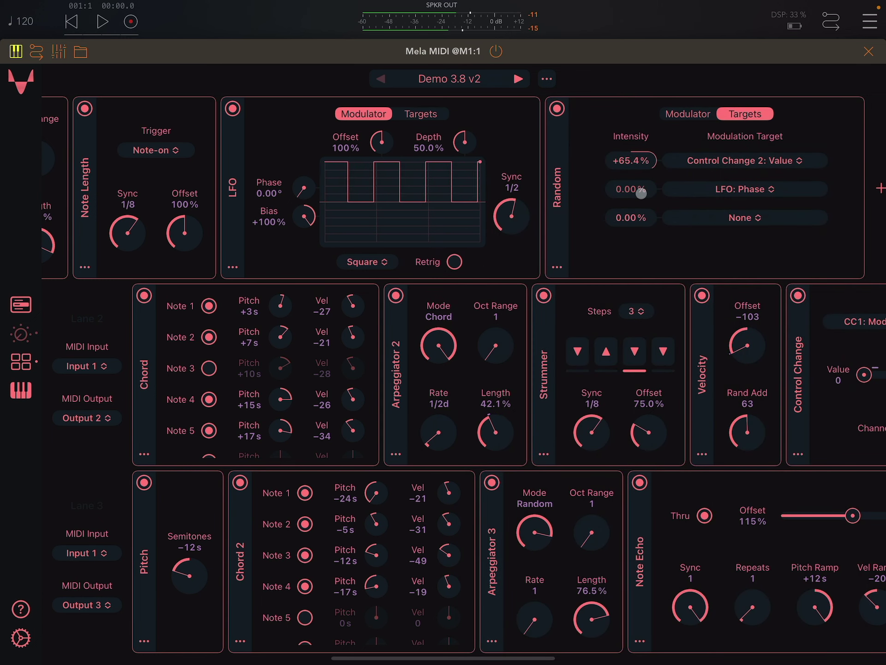
left_click_drag(641, 193, 656, 194)
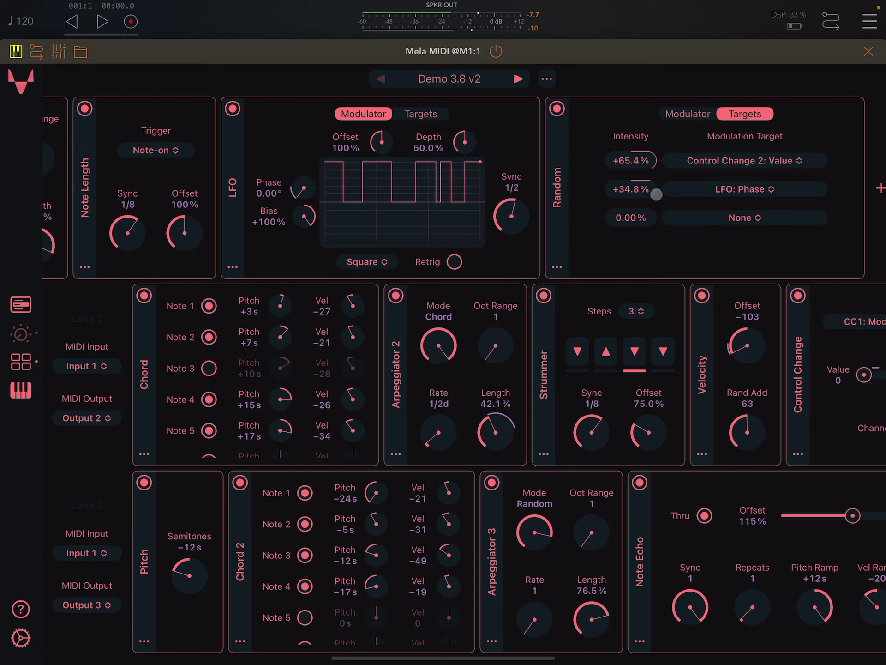
left_click(681, 116)
scroll(464, 224, "left", 5)
scroll(464, 223, "left", 5)
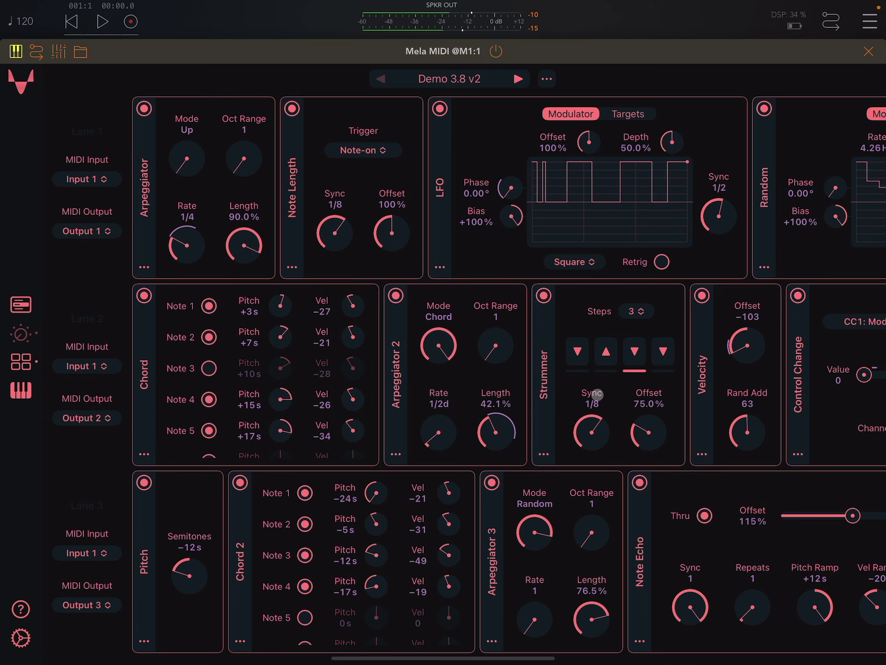
Step: Scroll lane 2 to LFO 2, check its targets, and switch Retrig on
scroll(597, 394, "right", 5)
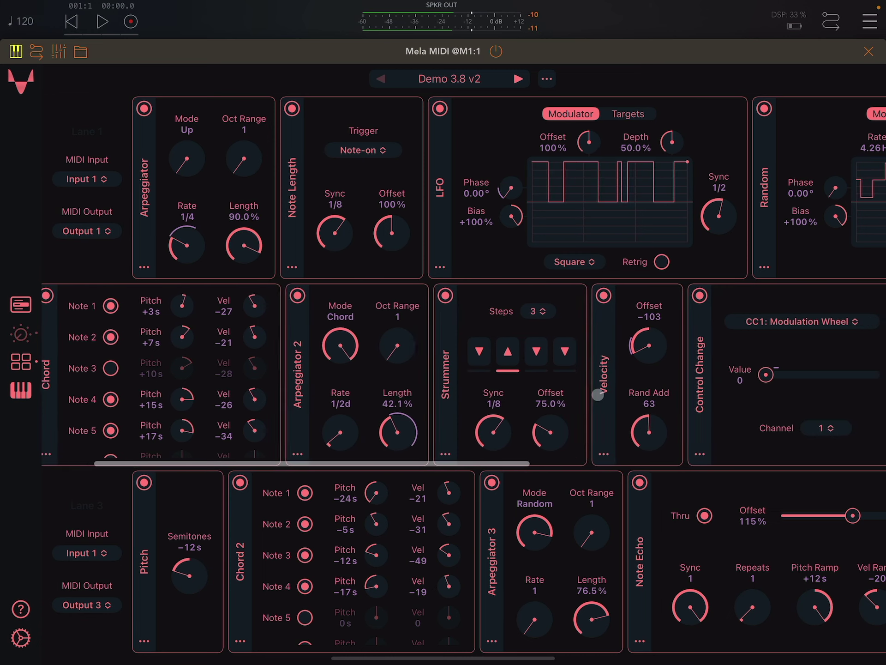
scroll(598, 393, "right", 8)
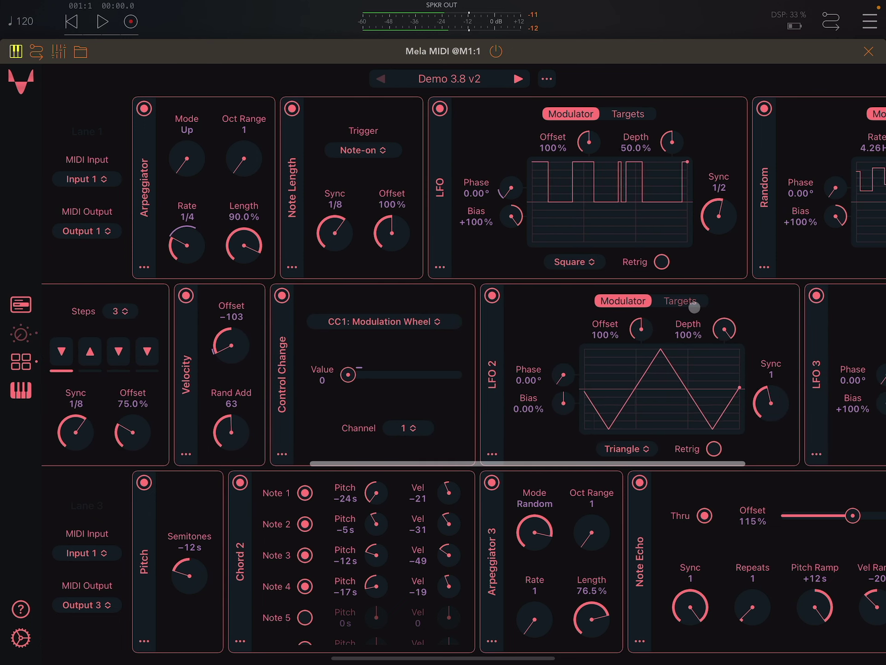
left_click(693, 304)
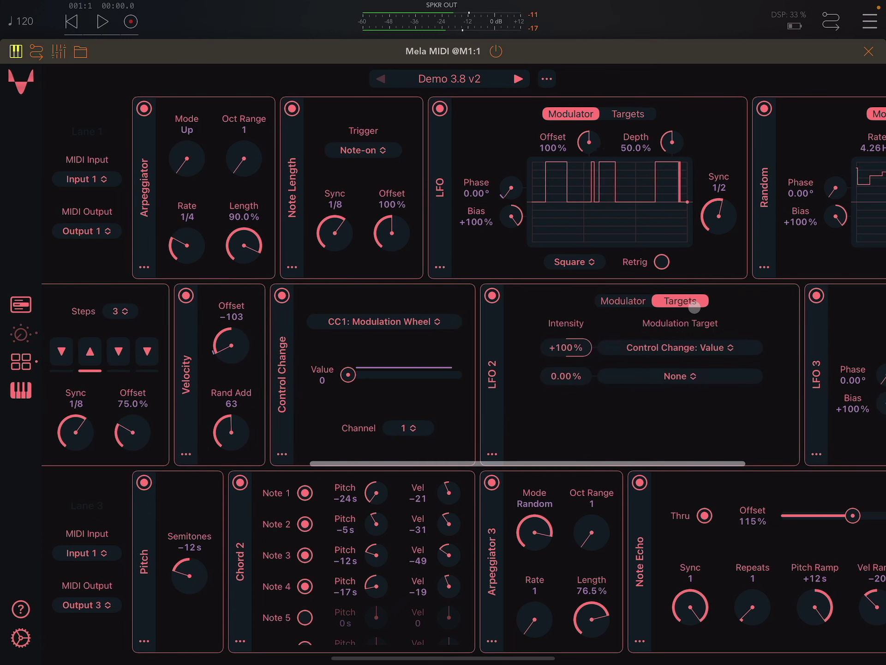
left_click(626, 304)
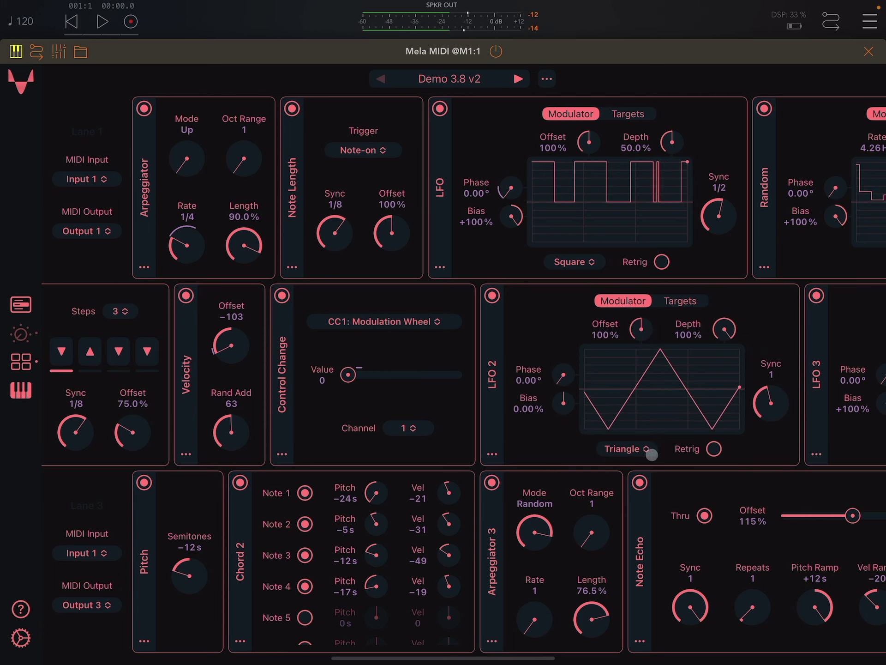
left_click(723, 457)
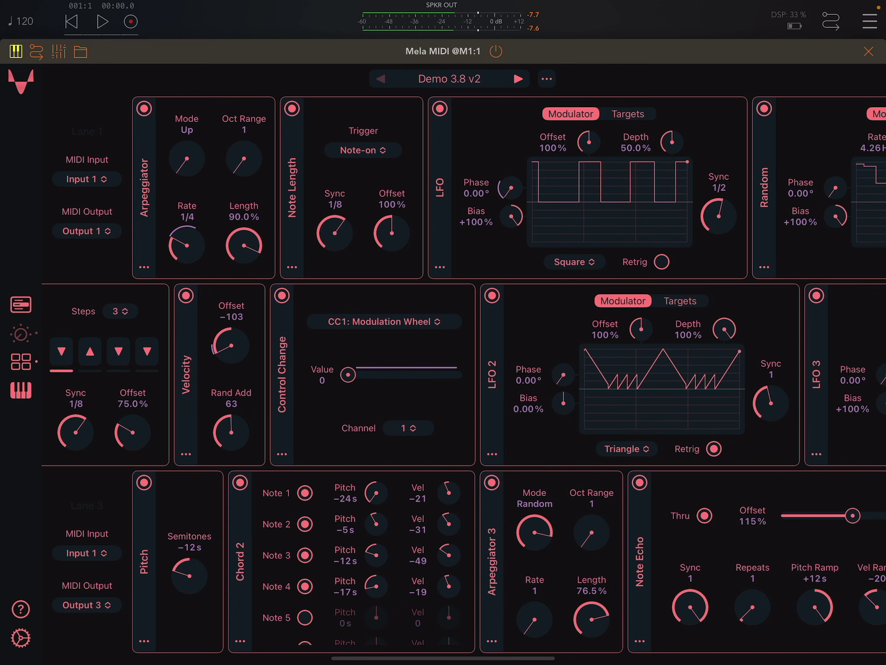
Step: Show the About Mela box with version 3.8 (43) via the Mela logo
left_click(21, 81)
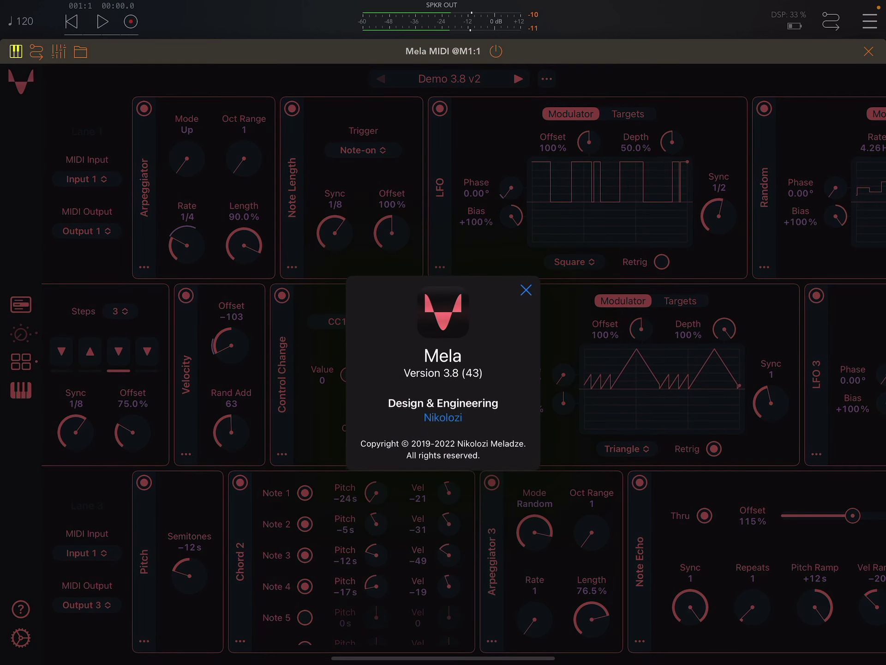